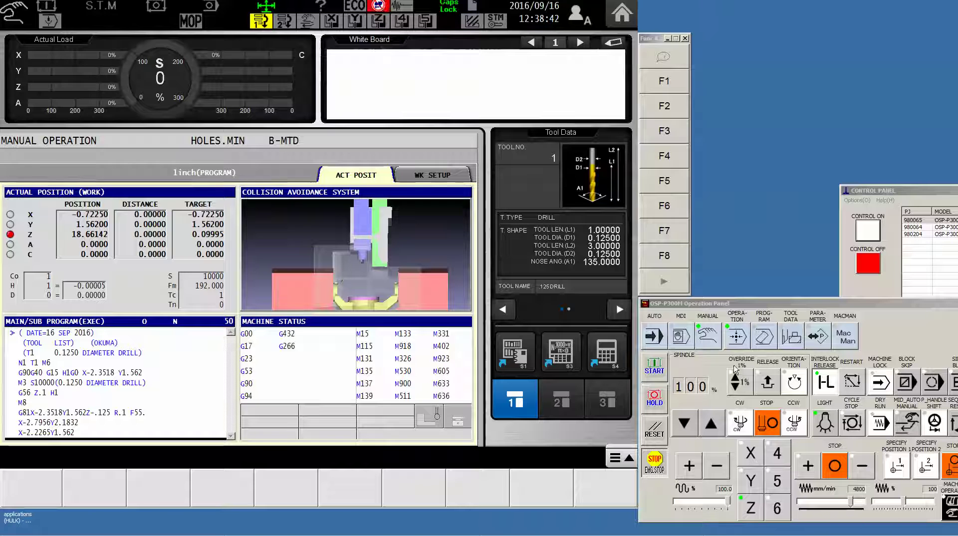
# - Open HOLES.MIN in the editor, scroll through its code, then close it to the directory
pyautogui.click(763, 338)
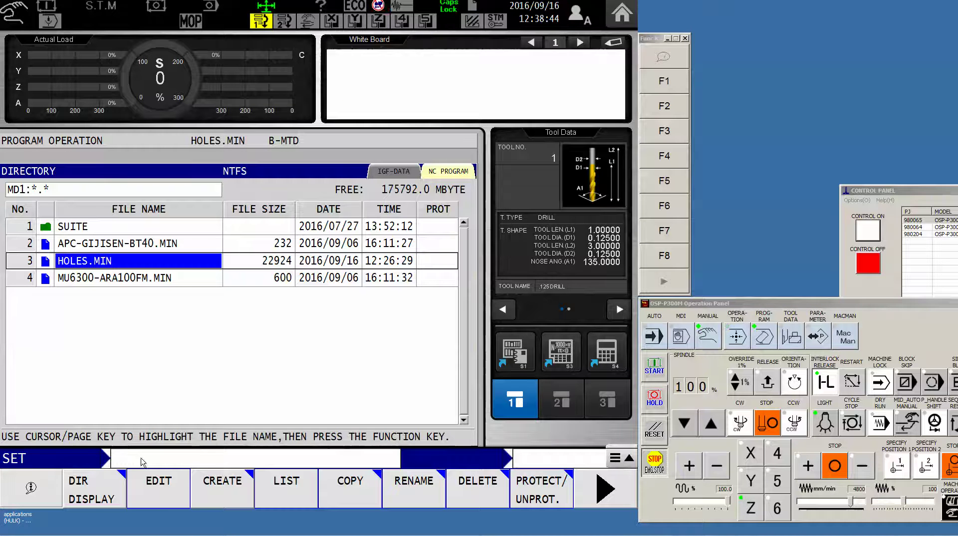
pyautogui.click(159, 492)
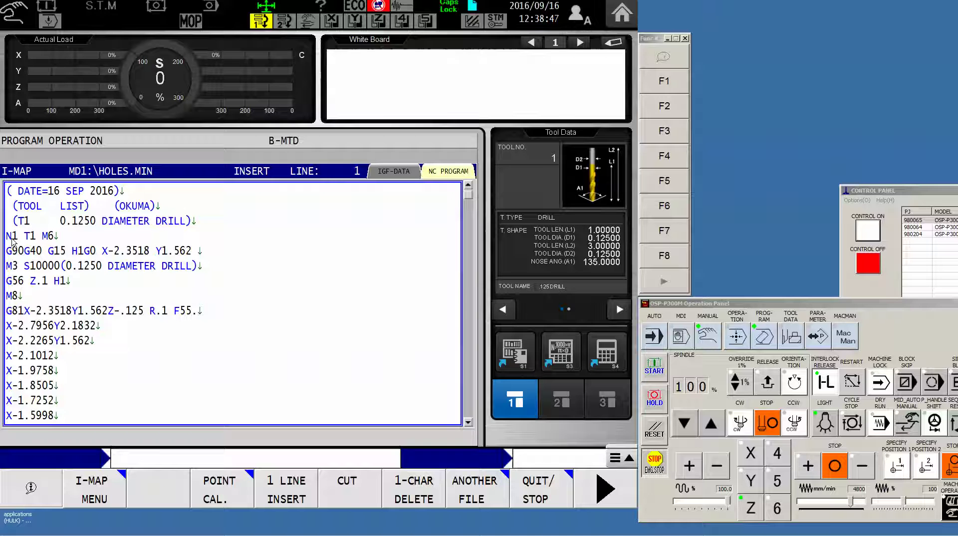
pyautogui.click(469, 424)
pyautogui.click(468, 423)
pyautogui.click(469, 423)
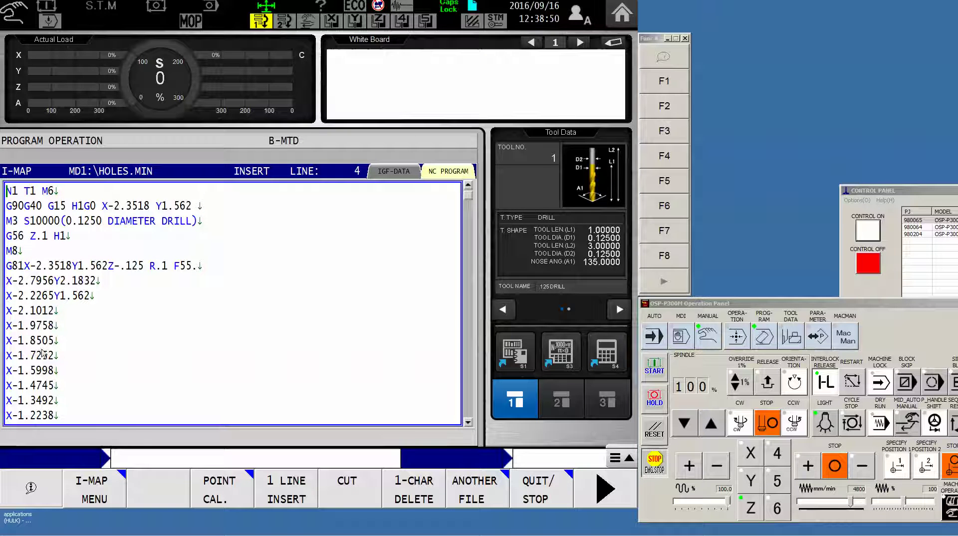
pyautogui.moveTo(468, 423); pyautogui.dragTo(468, 423)
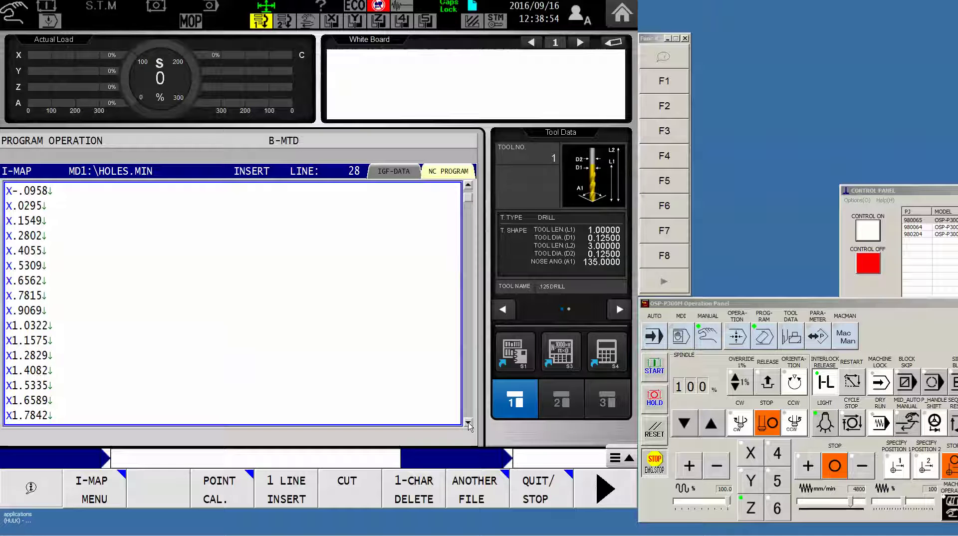
pyautogui.click(582, 495)
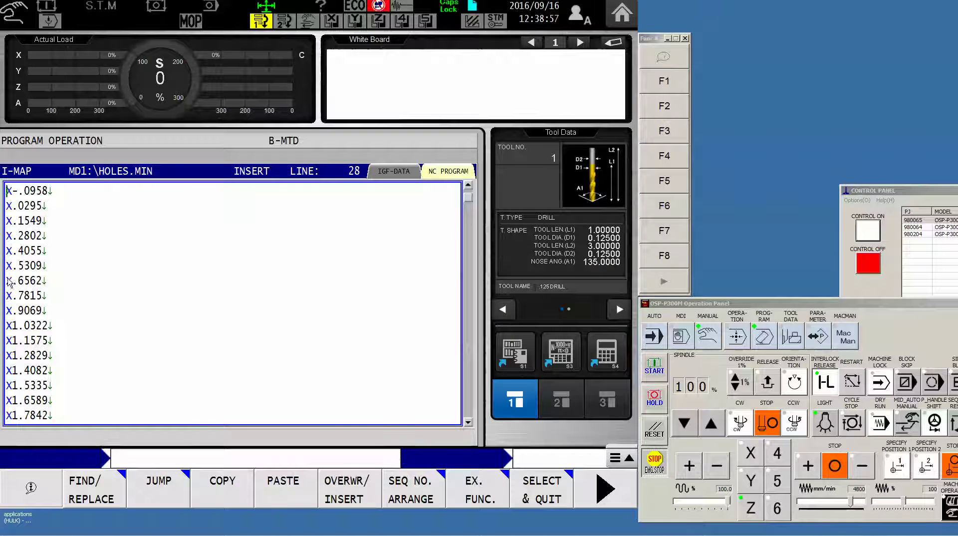
pyautogui.click(544, 492)
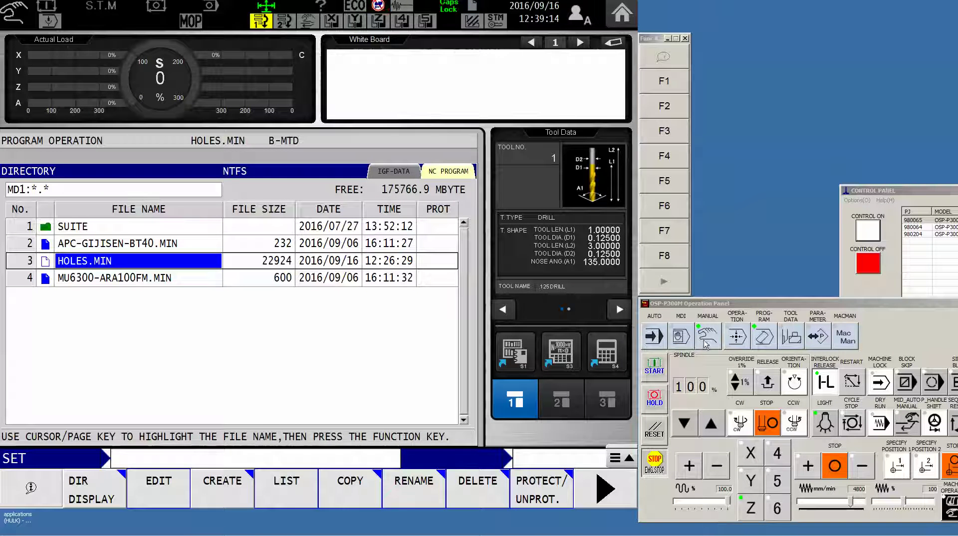
# - Switch to AUTO mode and cycle-start HOLES.MIN so its G81 drilling cycle runs
pyautogui.click(655, 337)
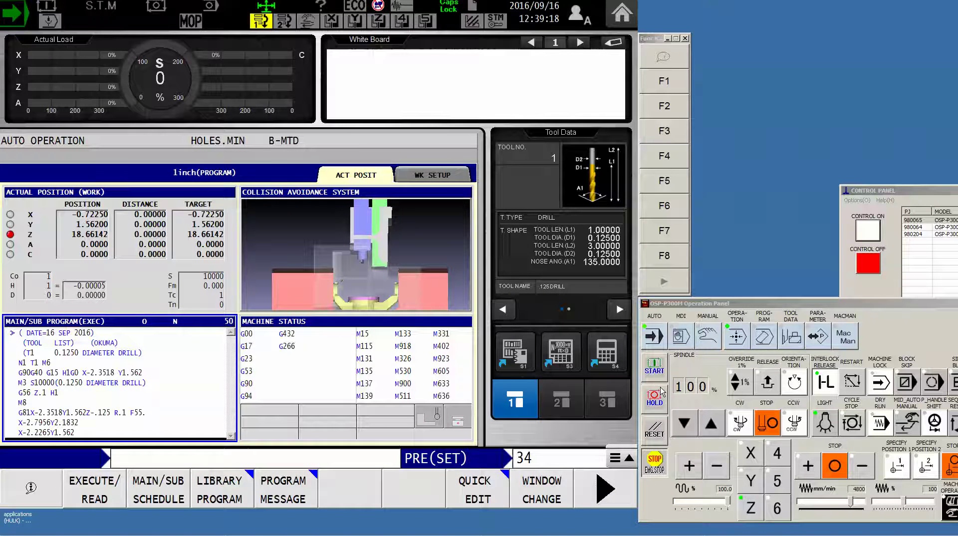
pyautogui.click(655, 371)
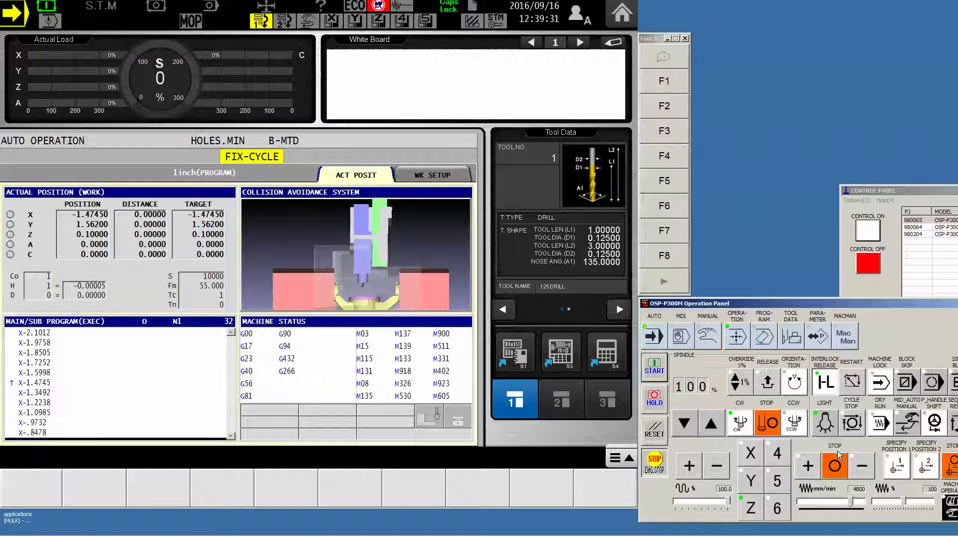
# - Reset the program, jog Z up to 18.66142 in manual, and return to AUTO
pyautogui.click(657, 433)
pyautogui.click(713, 344)
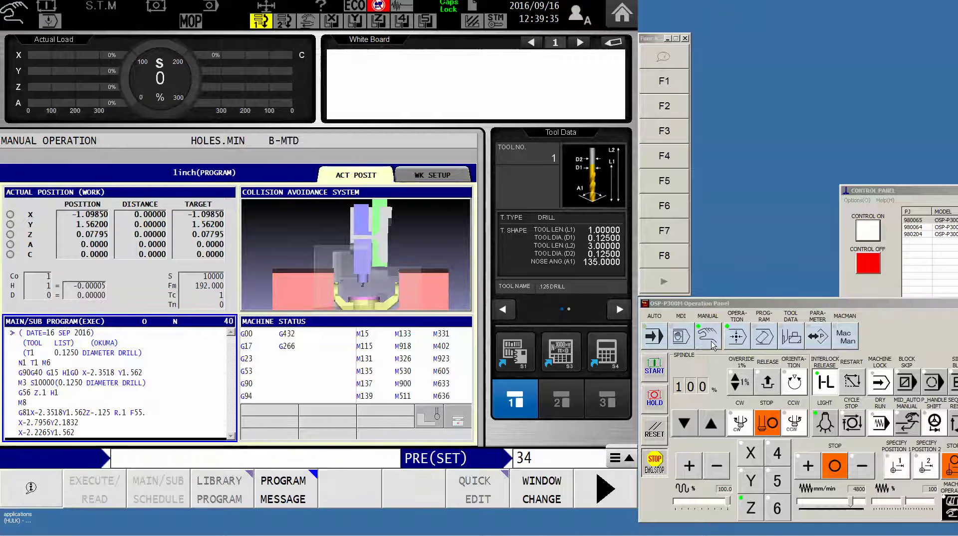
pyautogui.click(690, 465)
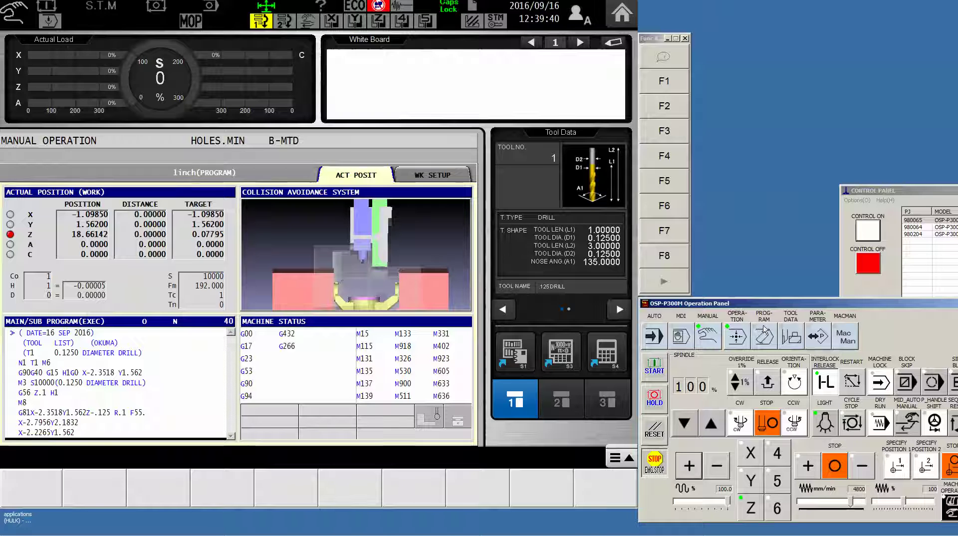
pyautogui.click(648, 339)
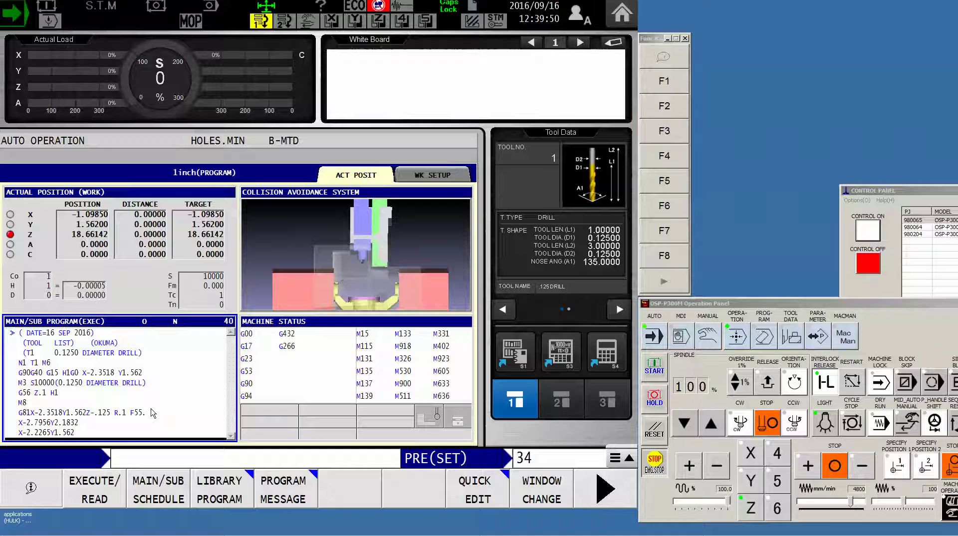
# - Set a restart at block counter 40, positioning HOLES.MIN at its X-1.0985 hole
pyautogui.click(593, 487)
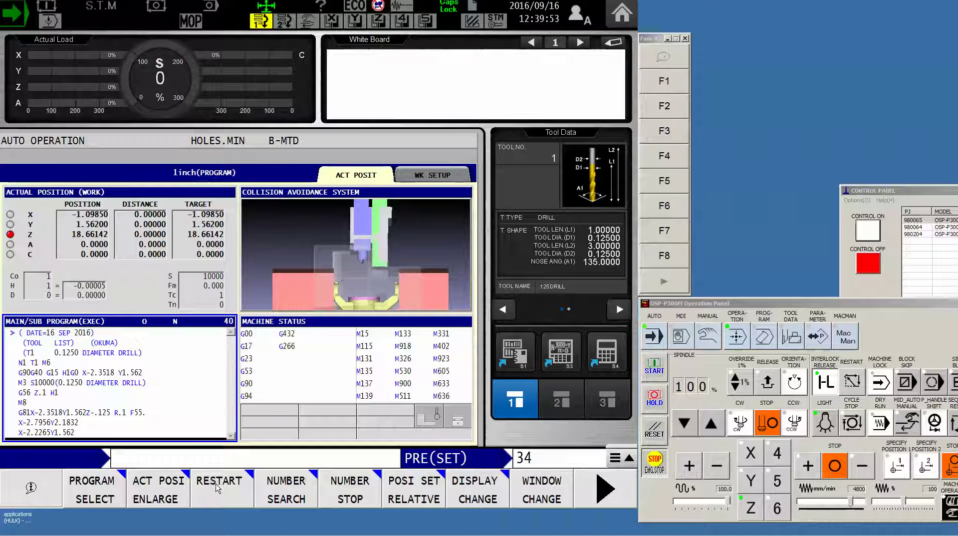
pyautogui.click(217, 489)
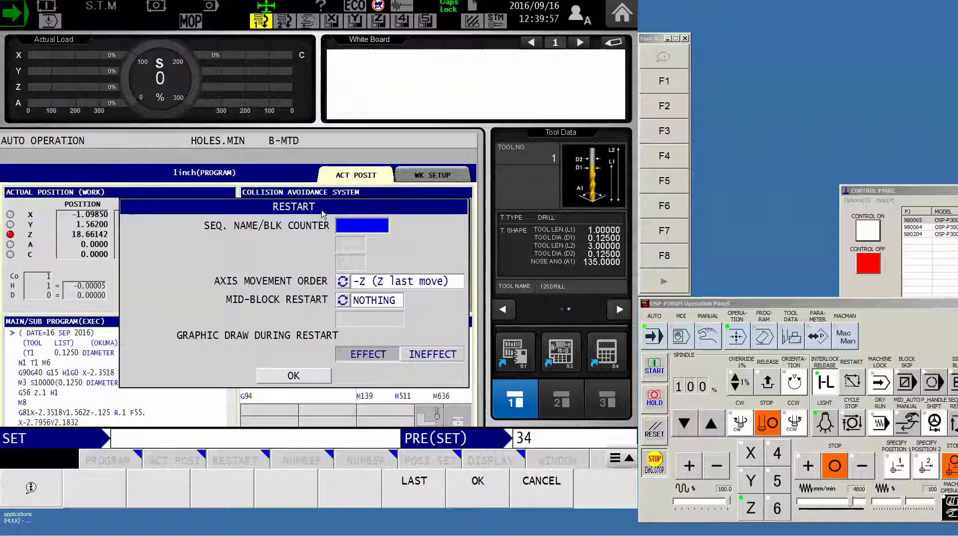
pyautogui.moveTo(322, 214); pyautogui.dragTo(307, 350)
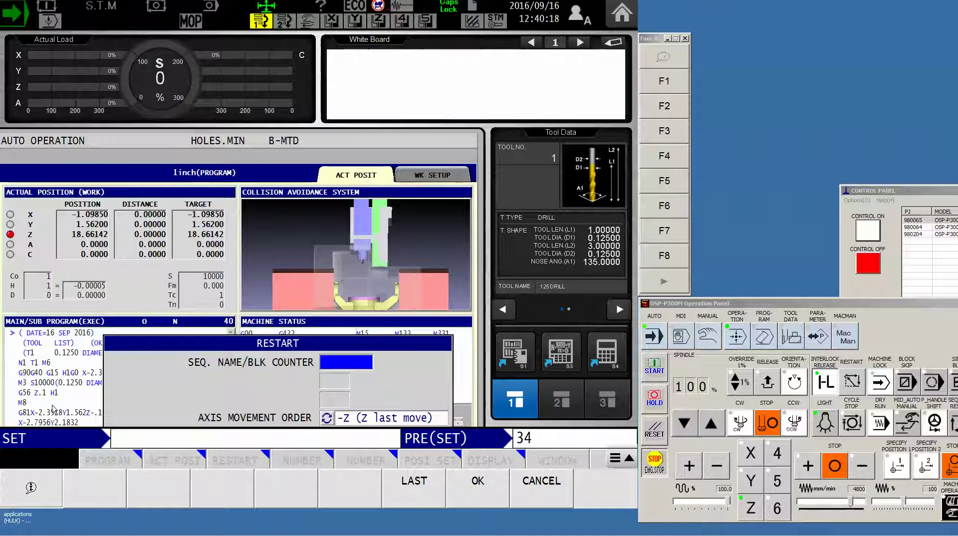
pyautogui.moveTo(320, 343); pyautogui.dragTo(298, 301)
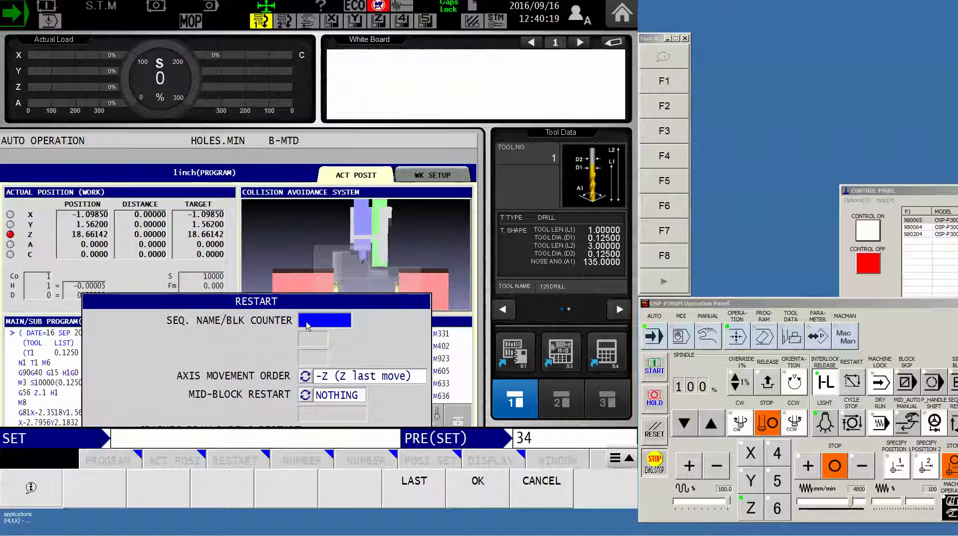
pyautogui.write('40')
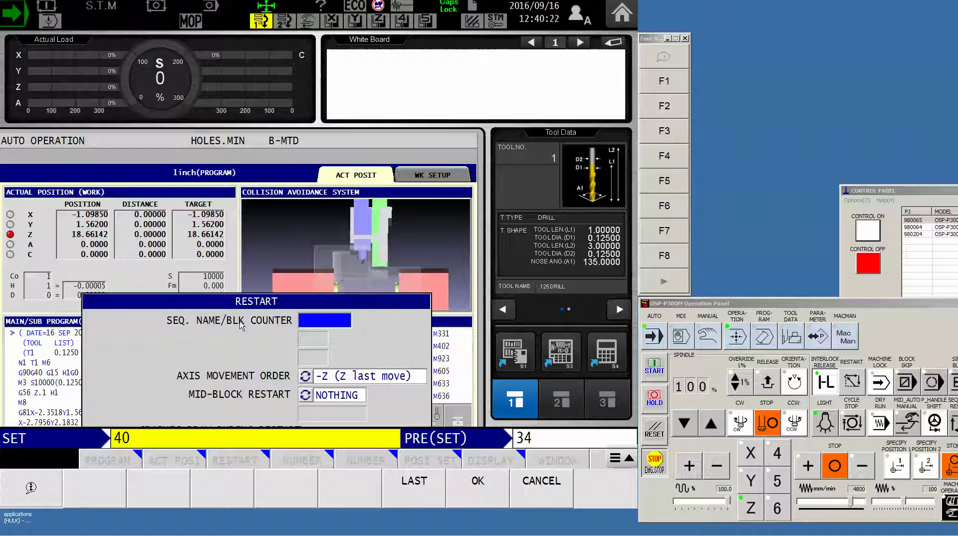
pyautogui.click(489, 505)
pyautogui.click(482, 498)
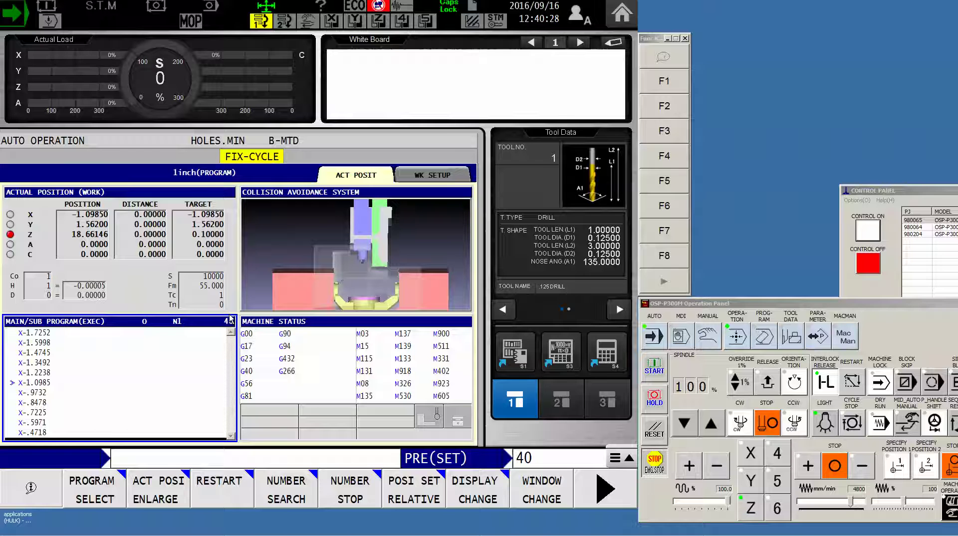
# - Cycle-start from block 40 so drilling continues to the X-0.7225 hole, block counter 50
pyautogui.moveTo(904, 303); pyautogui.dragTo(837, 299)
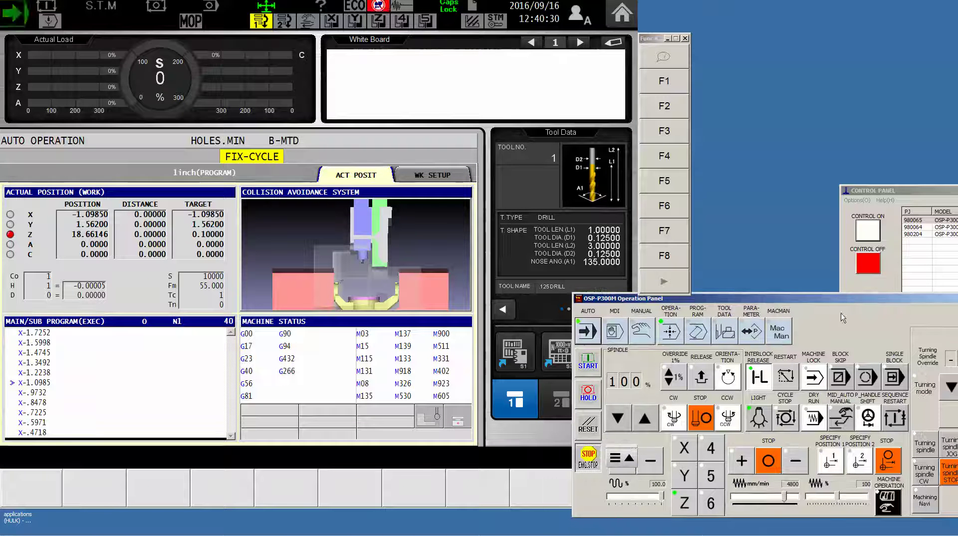
pyautogui.click(896, 421)
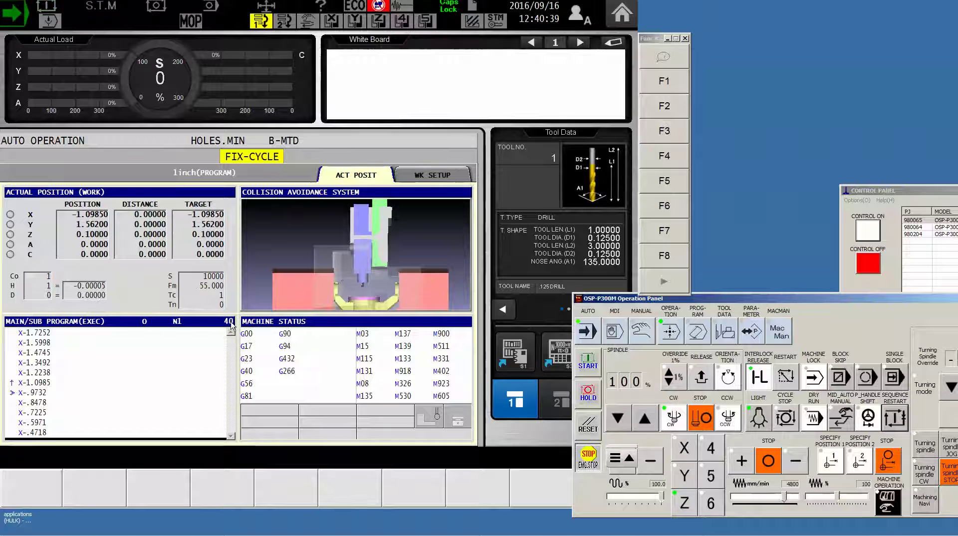
pyautogui.click(589, 362)
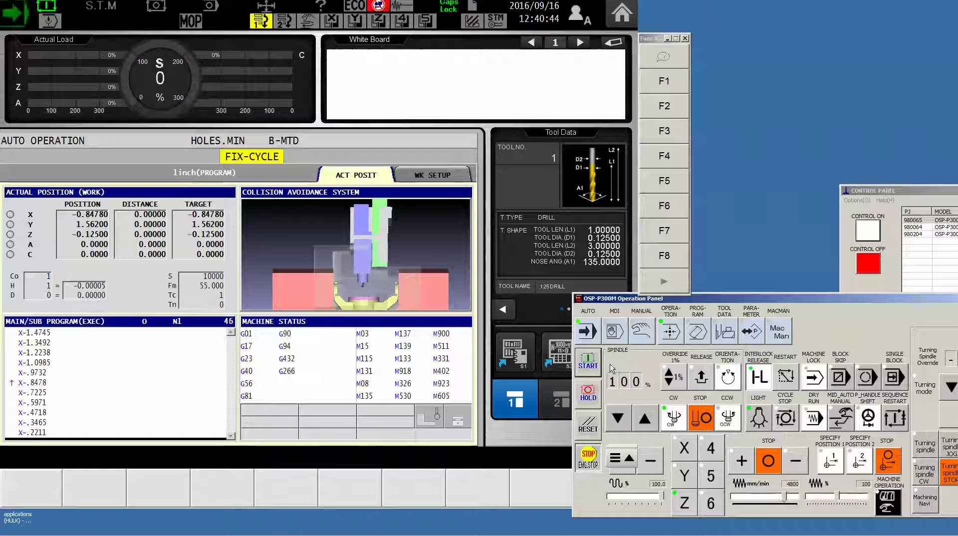
# - Reset the program at the X-0.5971 hole and jog Z up to 13.74791 in manual
pyautogui.click(589, 428)
pyautogui.click(652, 337)
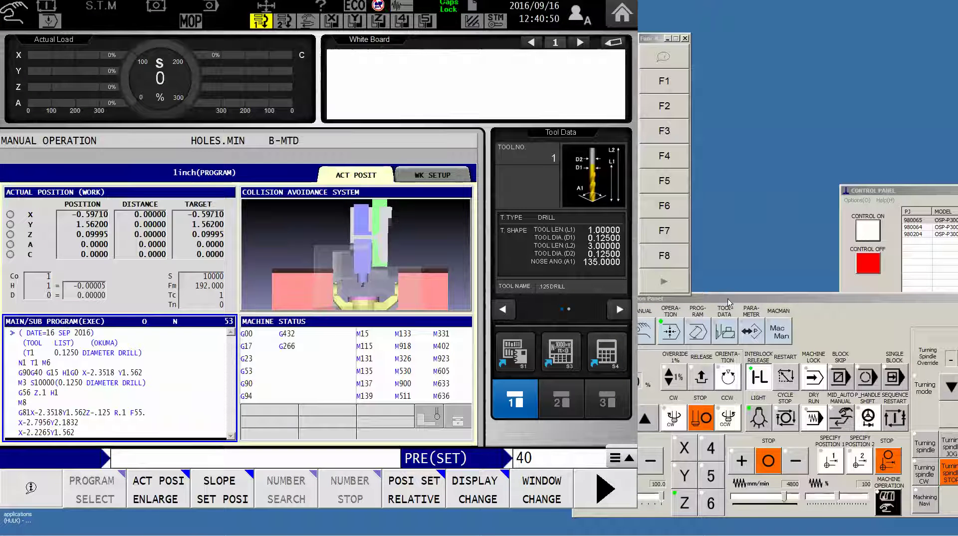
pyautogui.moveTo(711, 298); pyautogui.dragTo(772, 294)
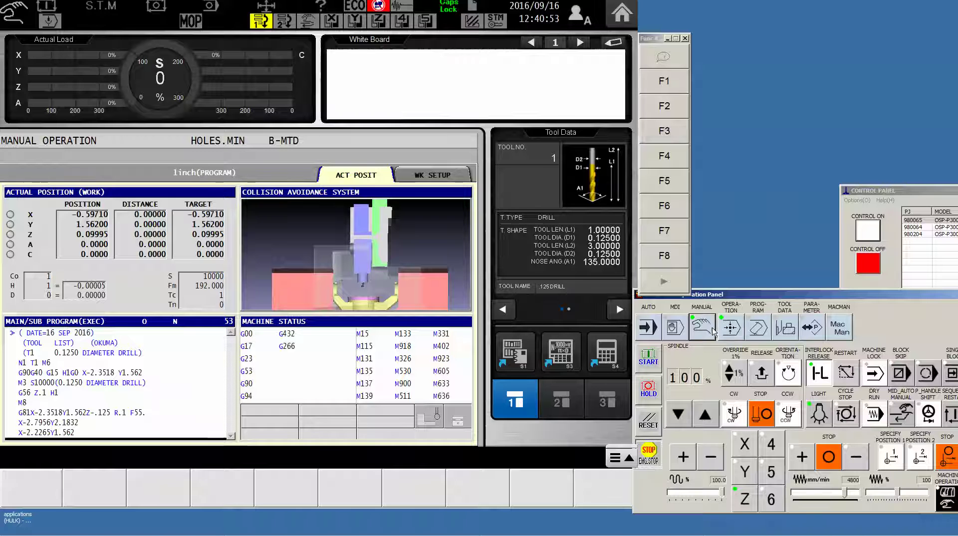
pyautogui.click(684, 457)
pyautogui.moveTo(685, 458); pyautogui.dragTo(685, 458)
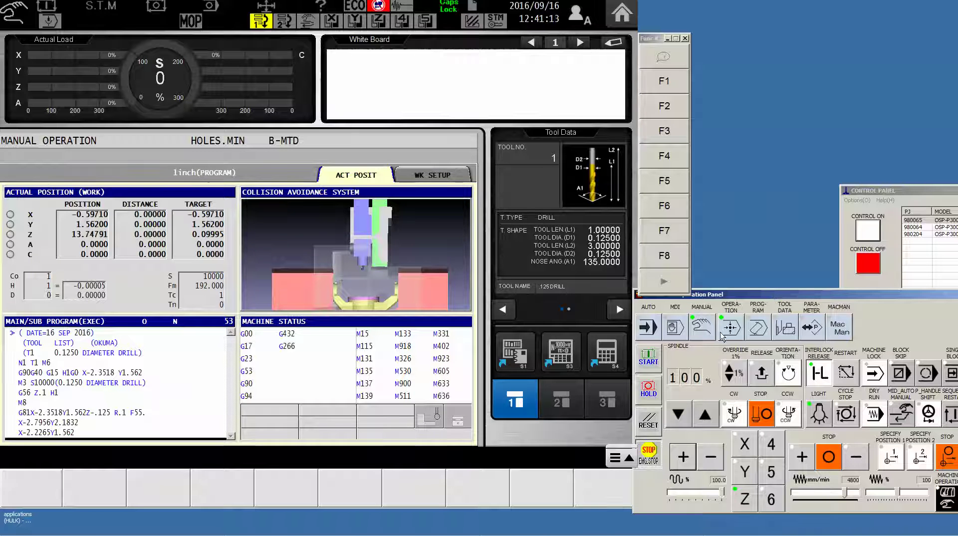
# - Edit HOLES.MIN, typing JMP after N on the X.5309 line to name it NJMP
pyautogui.click(762, 330)
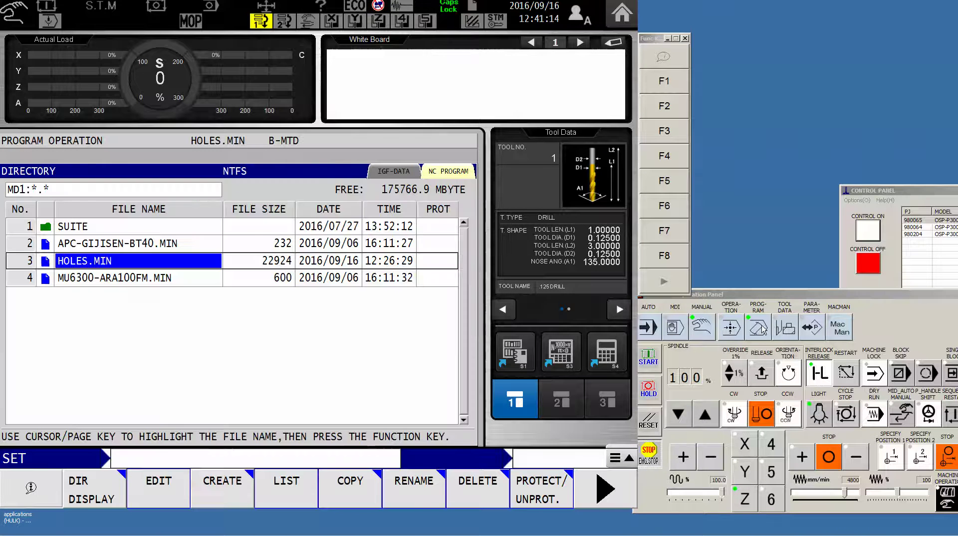
pyautogui.click(159, 488)
pyautogui.click(468, 422)
pyautogui.moveTo(468, 423); pyautogui.dragTo(468, 423)
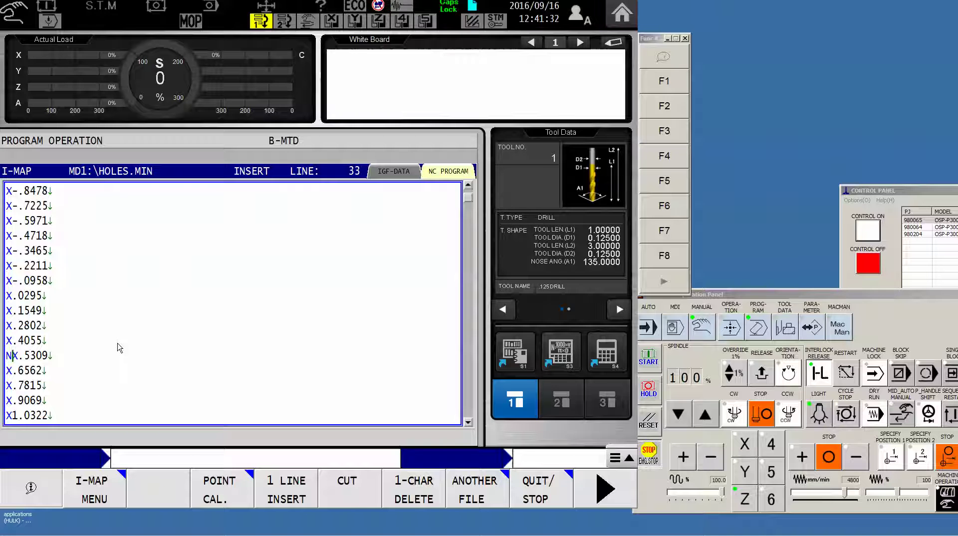
pyautogui.write('JMP')
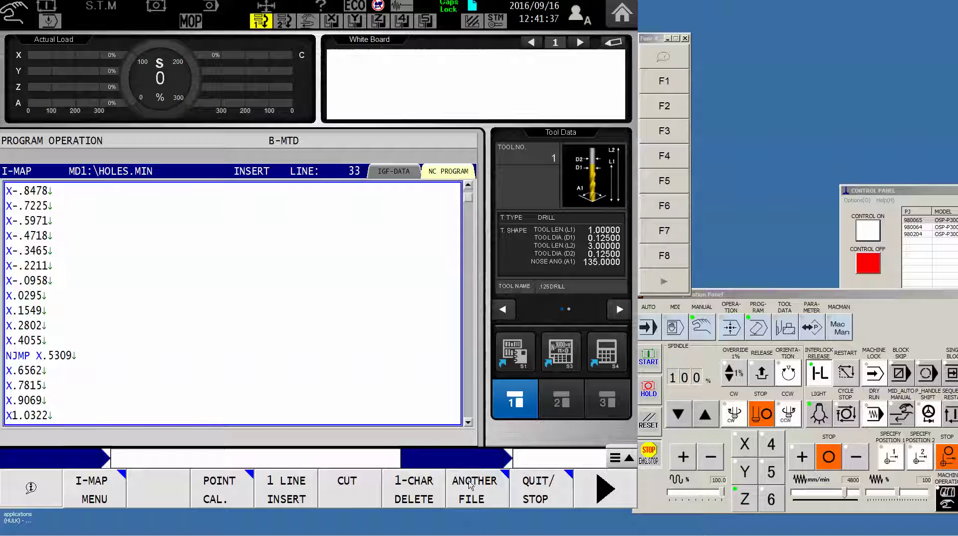
# - Save the edited HOLES.MIN and switch back to automatic operation
pyautogui.click(547, 498)
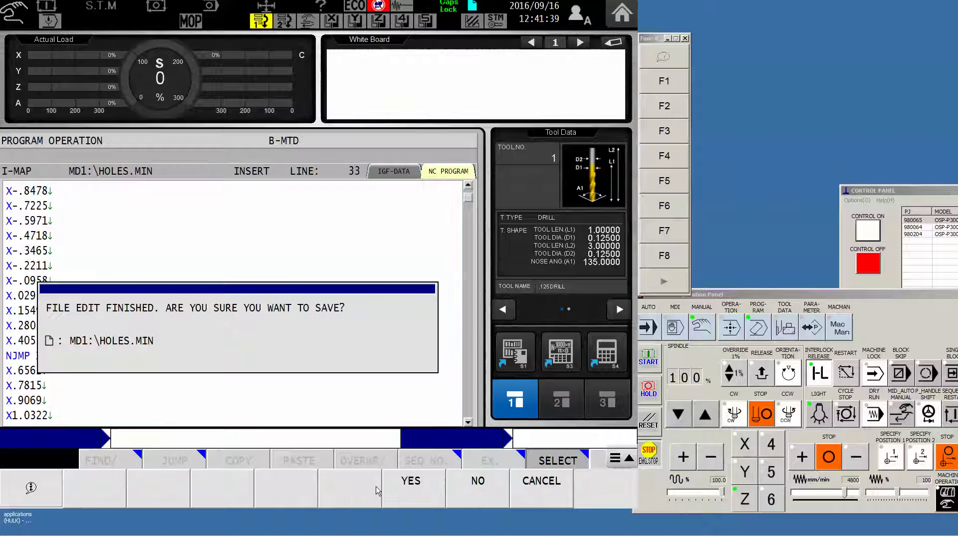
pyautogui.click(407, 487)
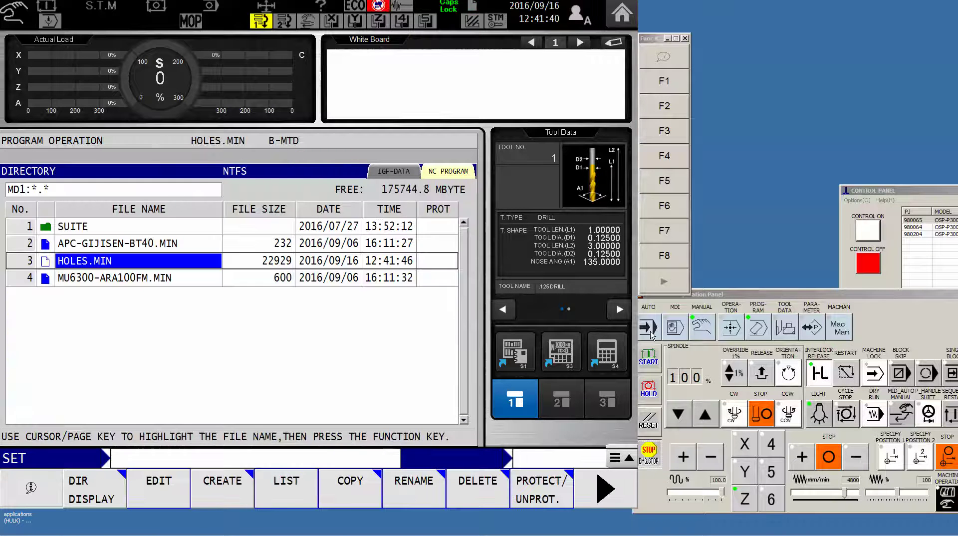
pyautogui.click(649, 330)
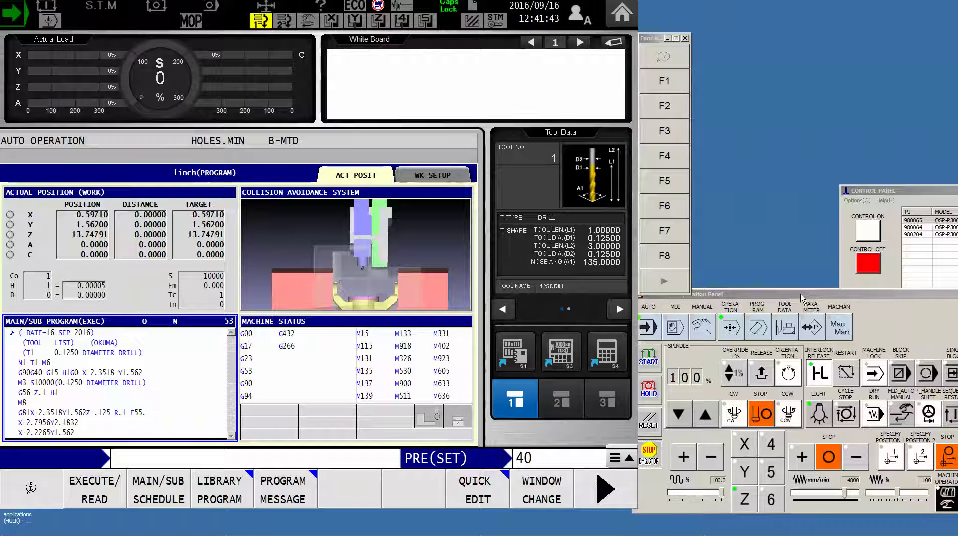
# - Set a restart by sequence name NJMP, positioning HOLES.MIN at its X.5309 line
pyautogui.moveTo(379, 533)
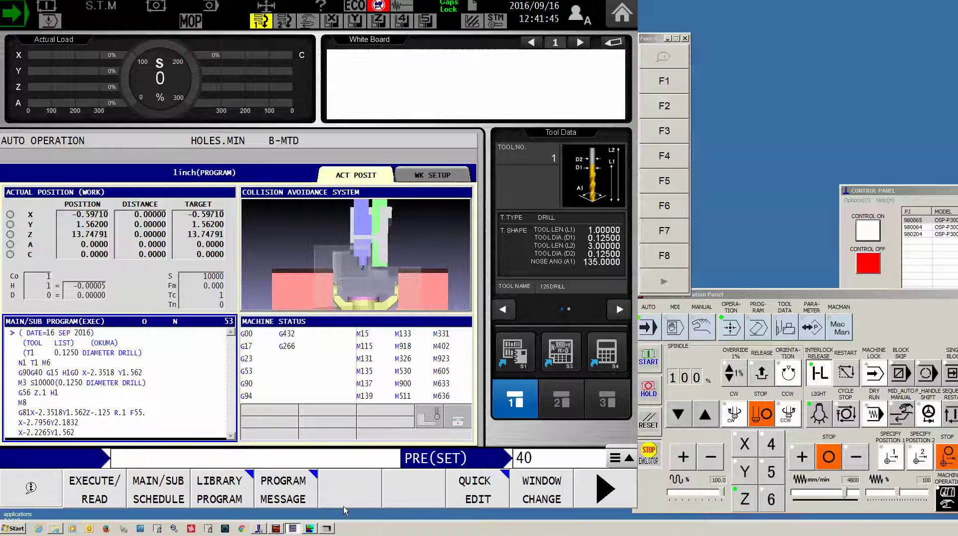
pyautogui.click(614, 492)
pyautogui.click(222, 494)
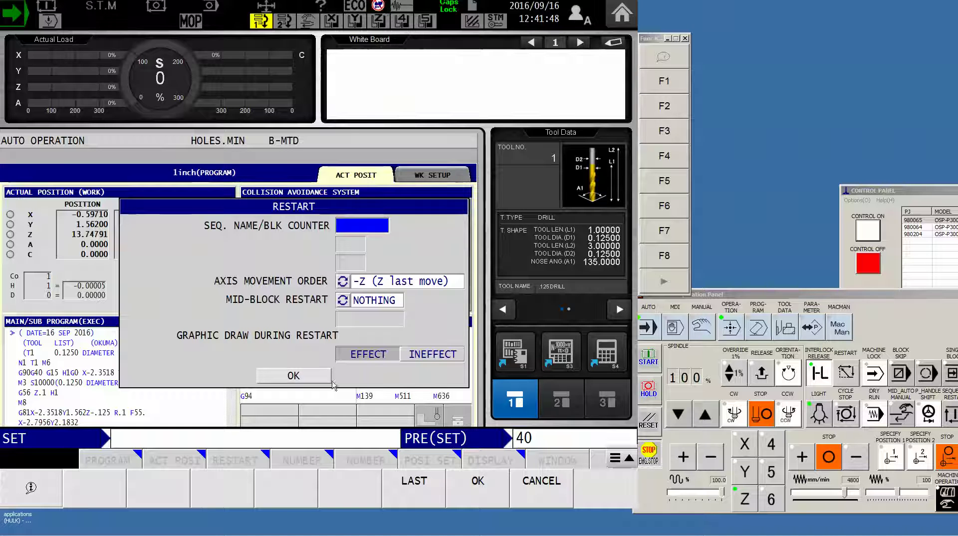
pyautogui.write('NJMP')
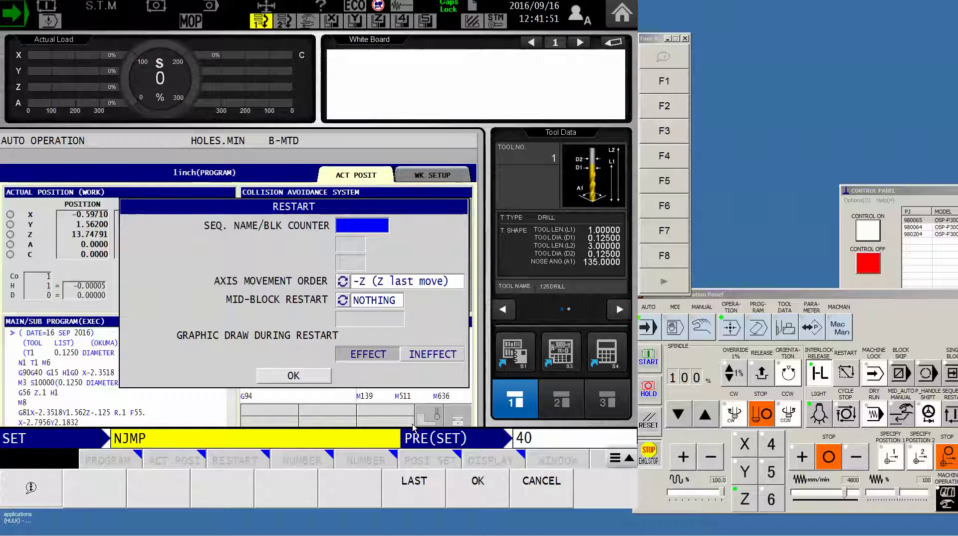
pyautogui.press('Return')
pyautogui.click(498, 491)
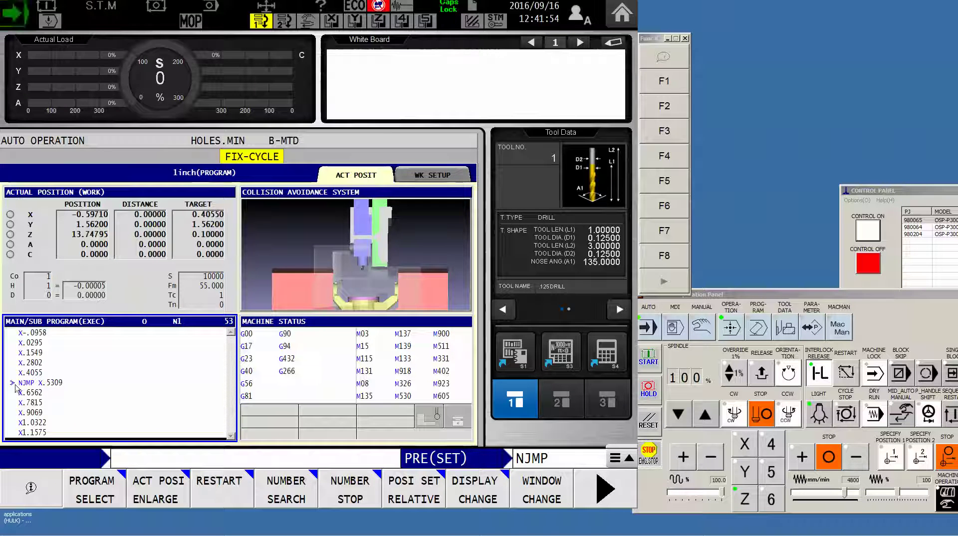
# - Cycle-start from NJMP so drilling reaches the X1.0322 hole at block counter 91
pyautogui.moveTo(904, 295); pyautogui.dragTo(847, 288)
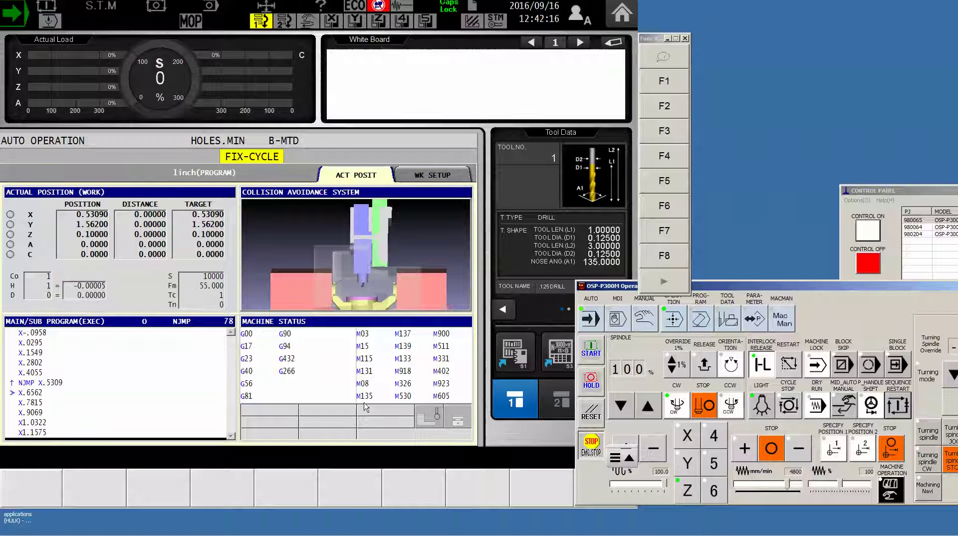
pyautogui.click(596, 359)
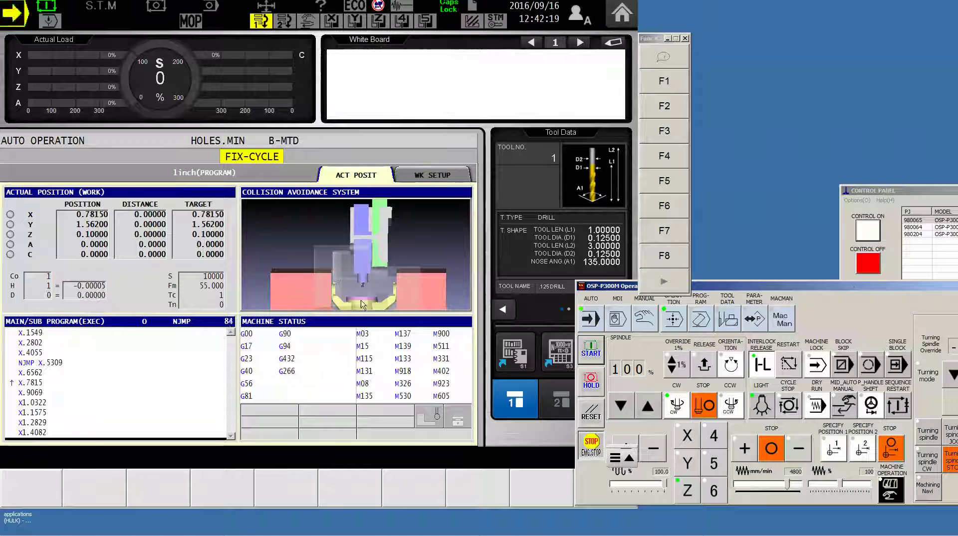
pyautogui.moveTo(856, 290); pyautogui.dragTo(921, 305)
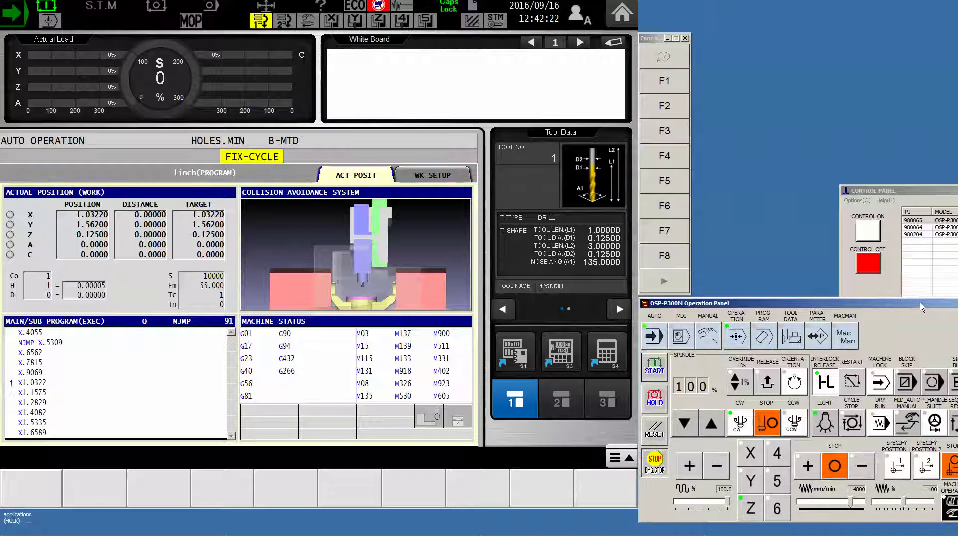